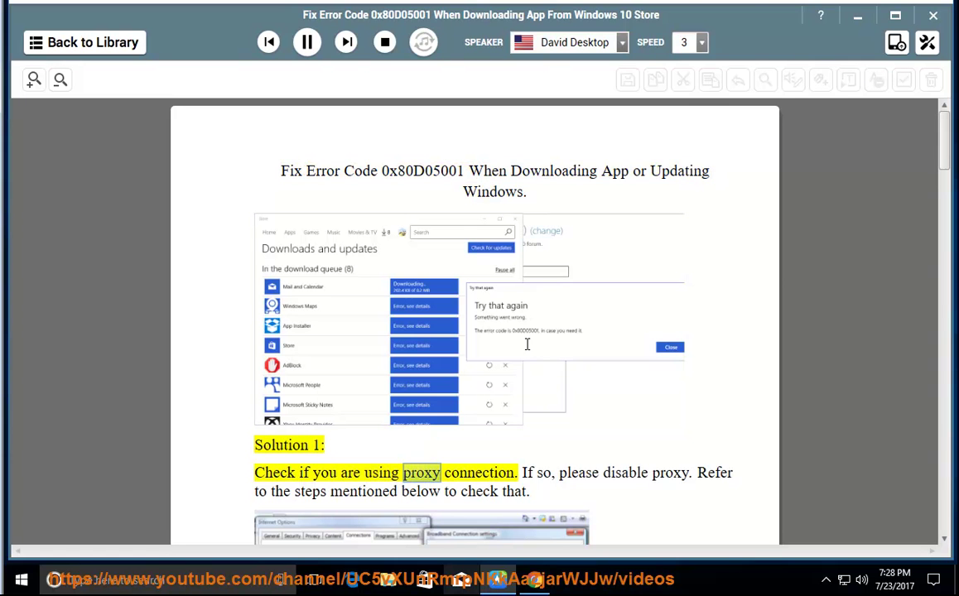
- Pause the narration at the proxy steps and select the 'inetcpl.cpl' command text
scroll(628, 366, down, 3)
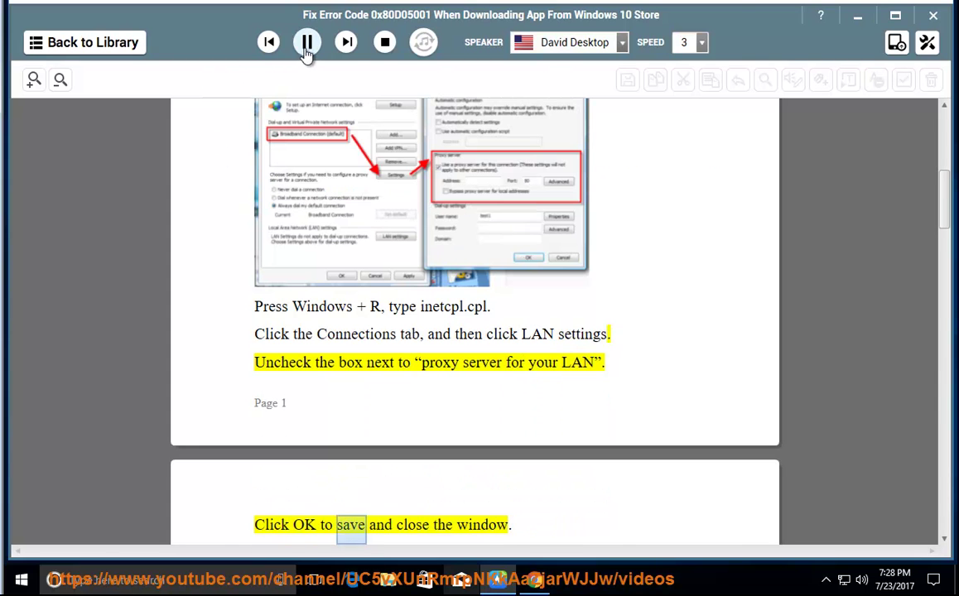
click(306, 43)
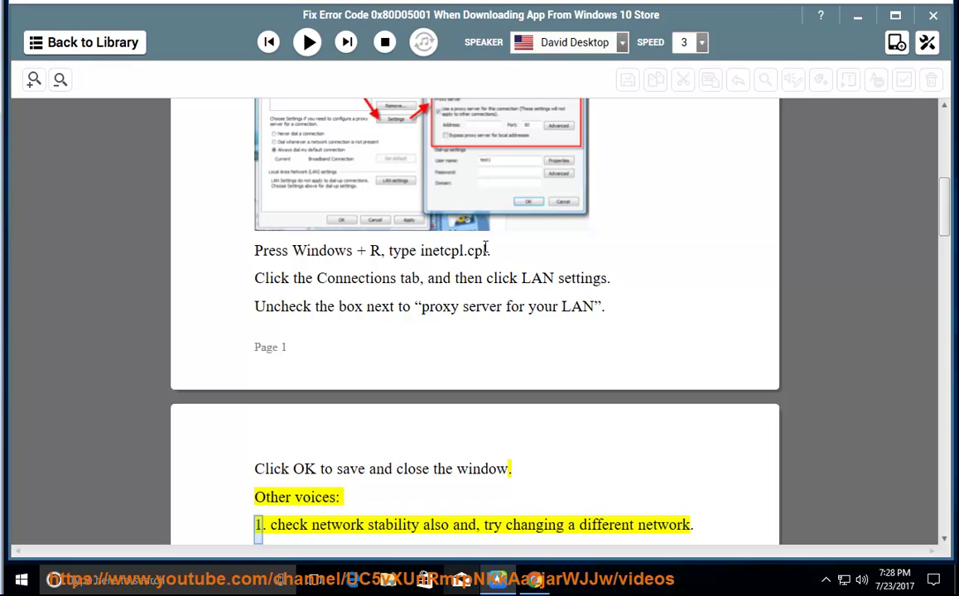
drag(490, 250, 445, 249)
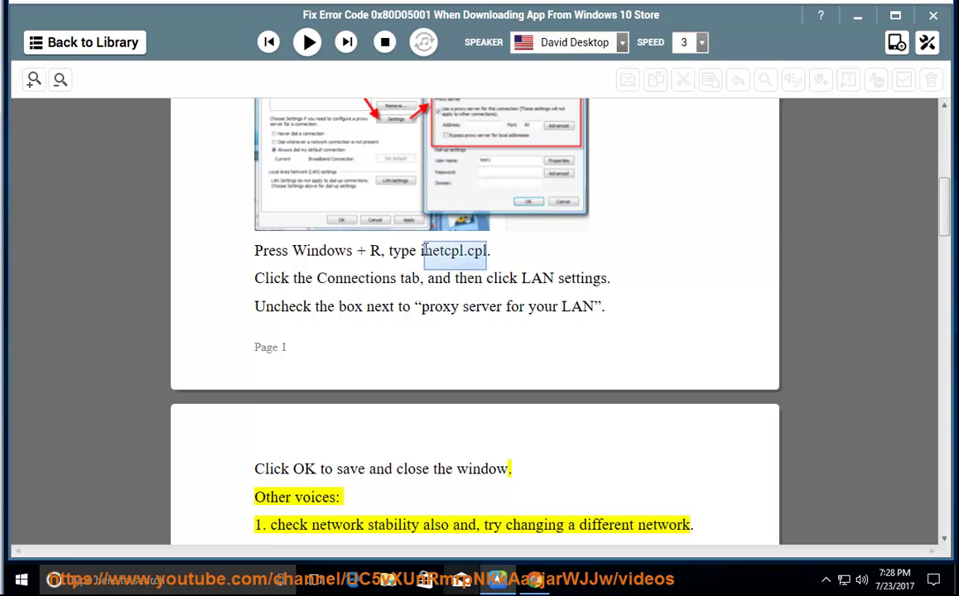
- Copy 'inetcpl.cpl' into Windows search and open Internet Properties from it
right_click(434, 251)
click(456, 276)
click(163, 580)
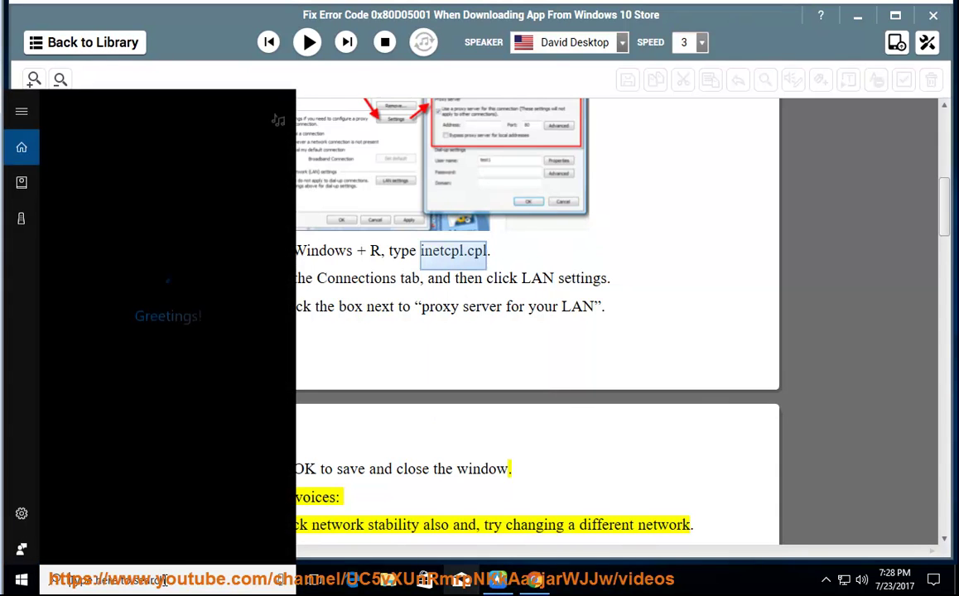
right_click(156, 573)
click(161, 538)
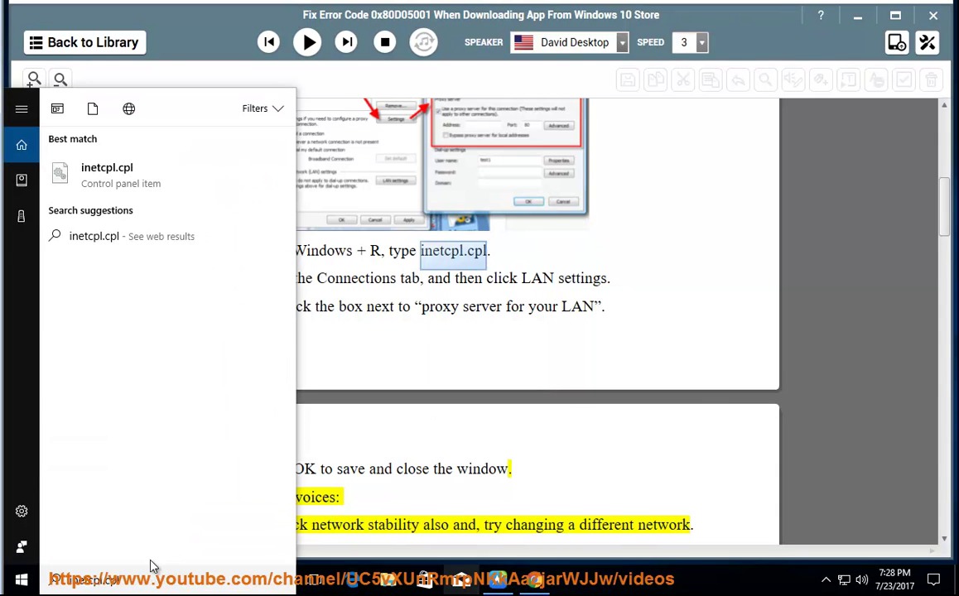
click(153, 186)
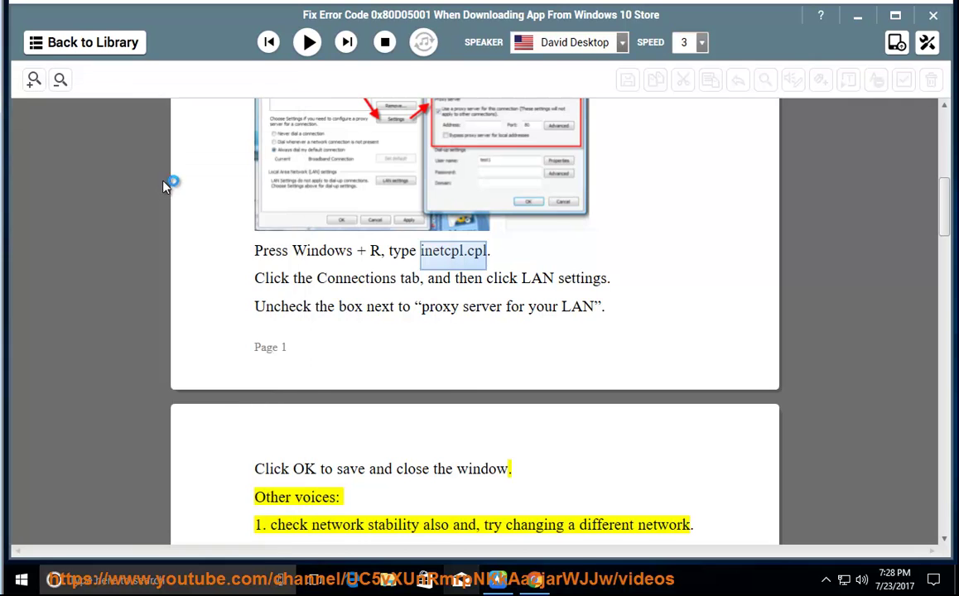
- Check the Connections LAN settings for a proxy, cancel both dialogs, and resume narration
drag(328, 147, 780, 90)
click(772, 118)
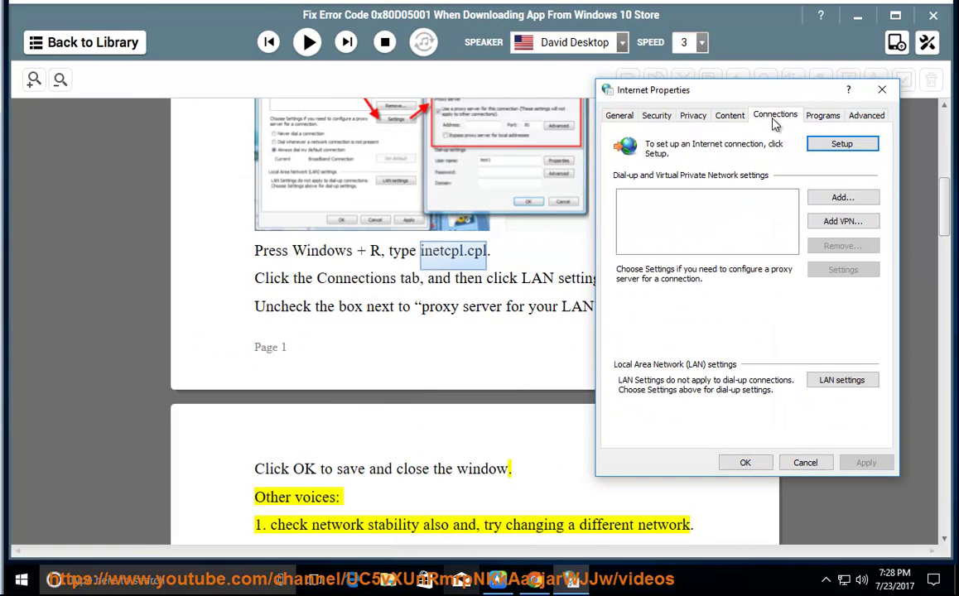
click(835, 379)
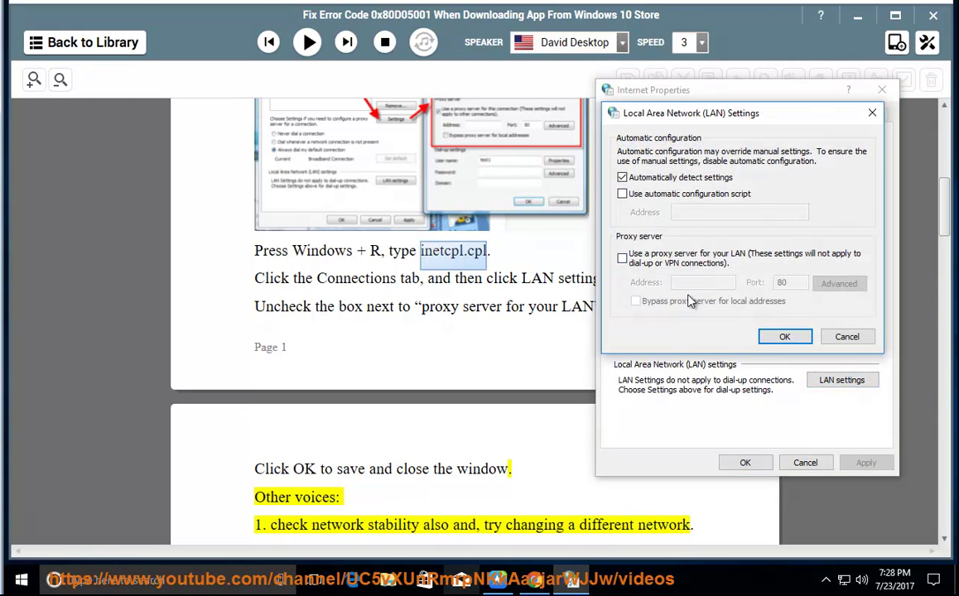
click(847, 337)
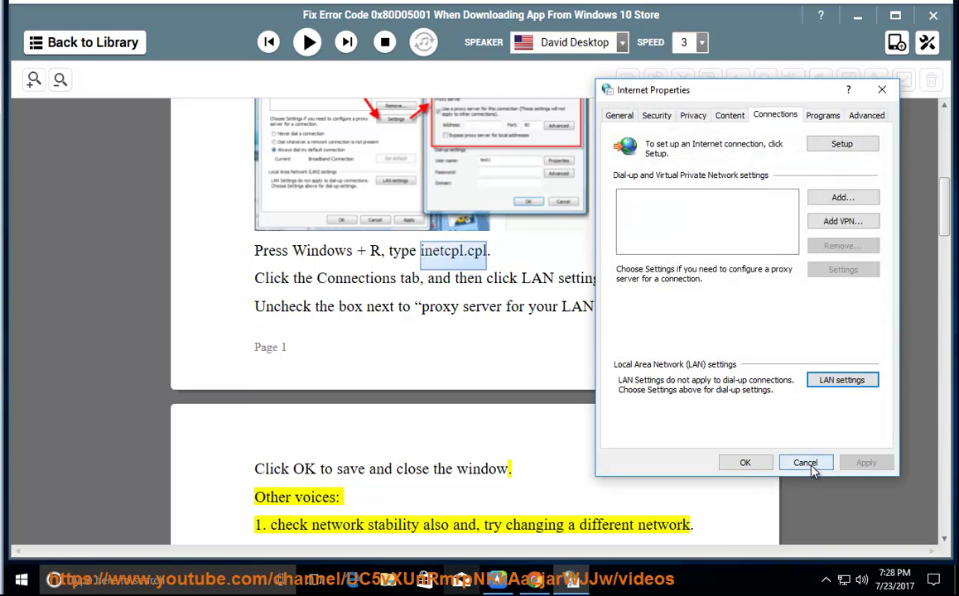
click(806, 463)
click(572, 307)
click(307, 42)
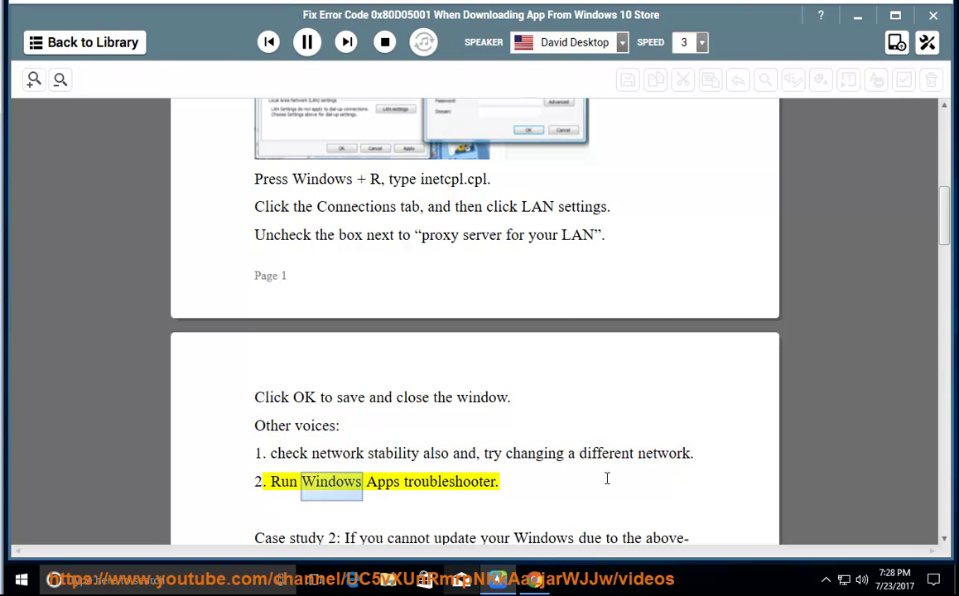
- Pause the narration at 'Case study 2' and bring up the network status shortcut options
click(309, 46)
right_click(844, 580)
- From Network and Sharing Center, search Control Panel for 'TR' and list all troubleshooters
click(849, 572)
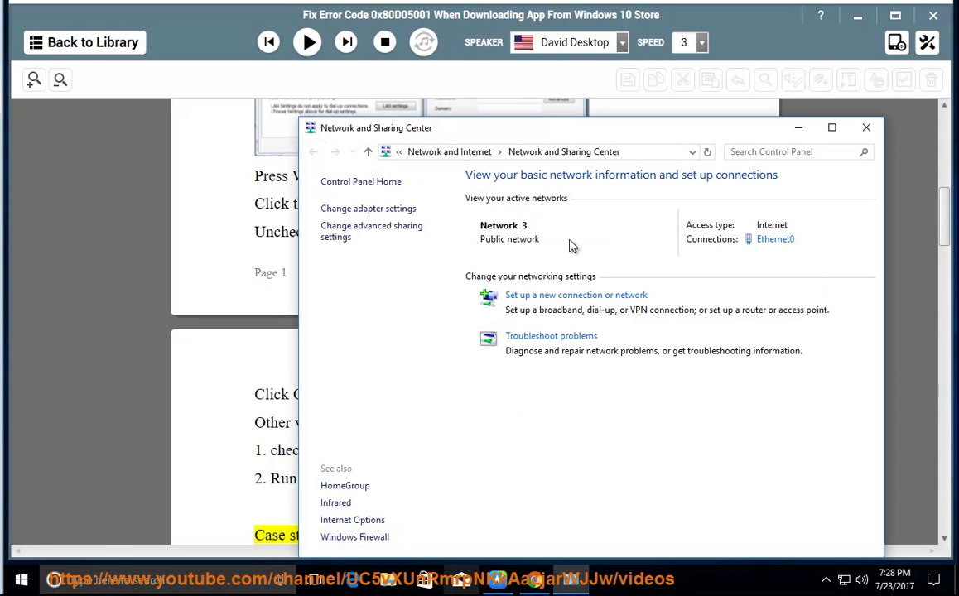
click(379, 184)
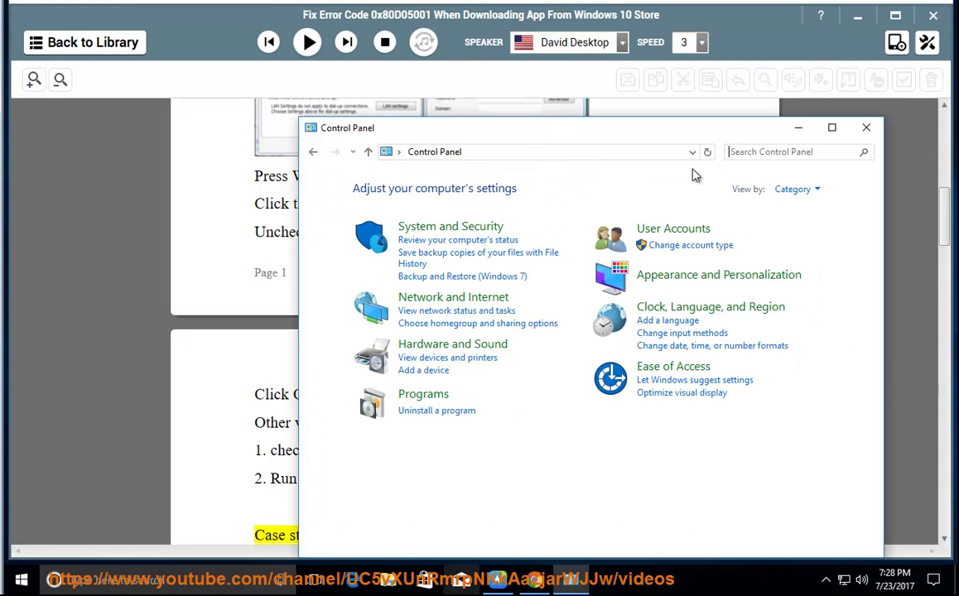
click(767, 151)
text(TR)
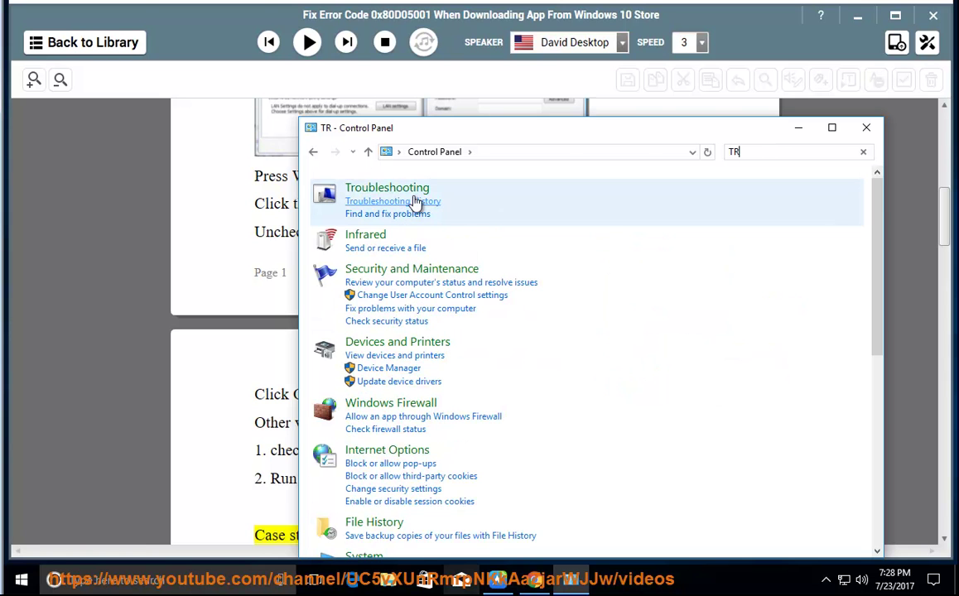
click(400, 196)
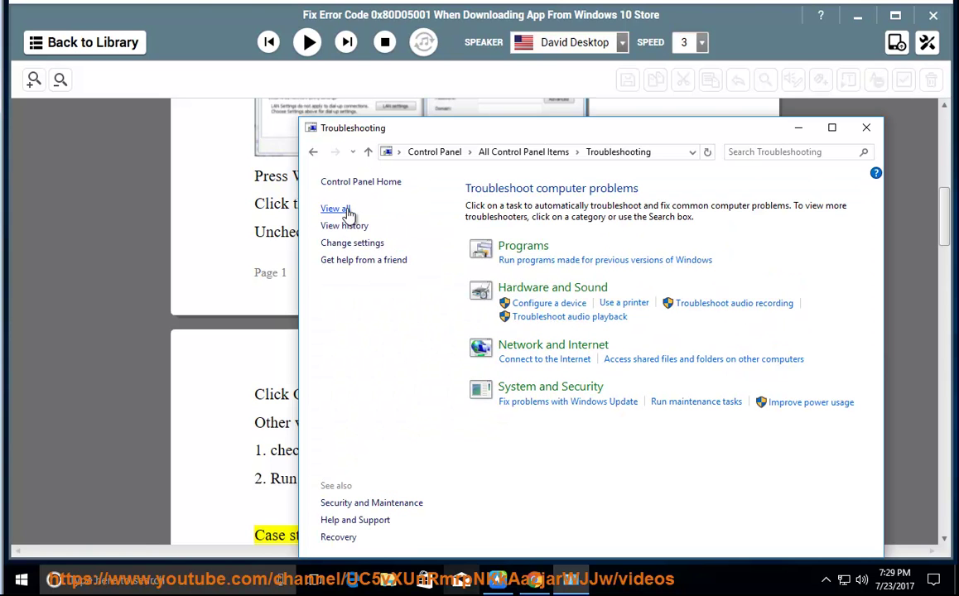
click(336, 210)
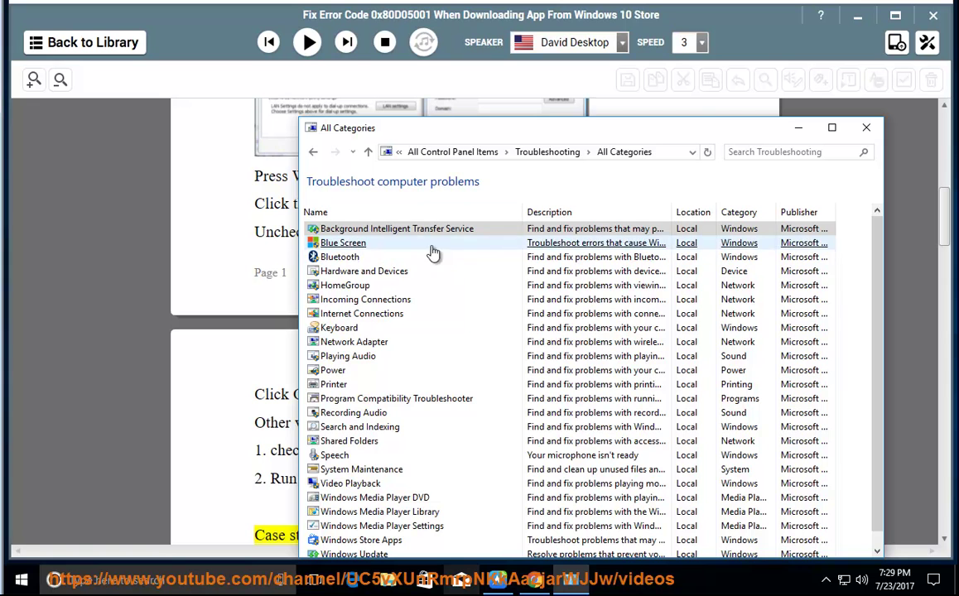
- Open the Windows Store Apps troubleshooter, cancel it, close the list, and resume narration
scroll(439, 298, down, 1)
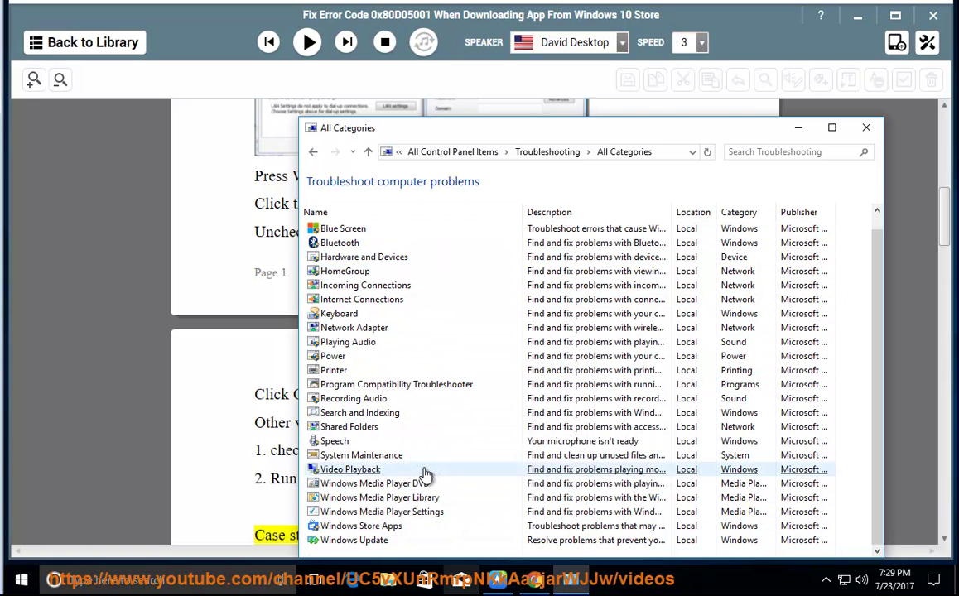
scroll(412, 381, up, 1)
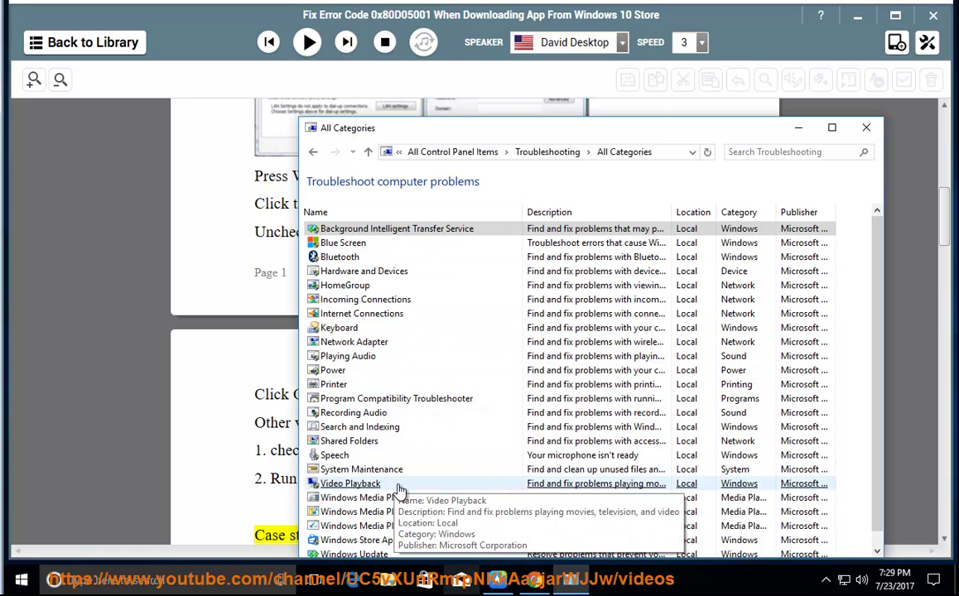
scroll(399, 492, down, 1)
click(379, 530)
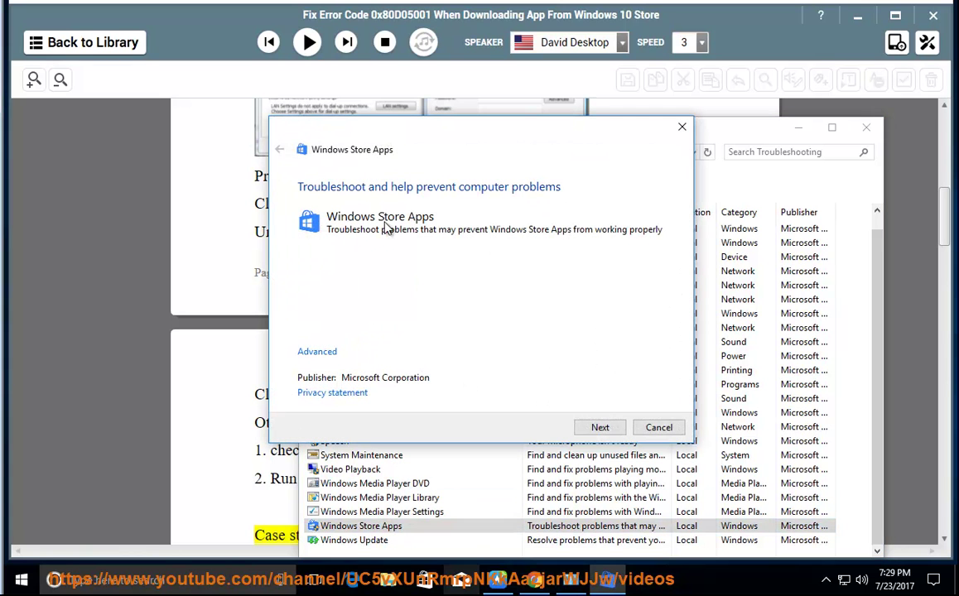
click(657, 427)
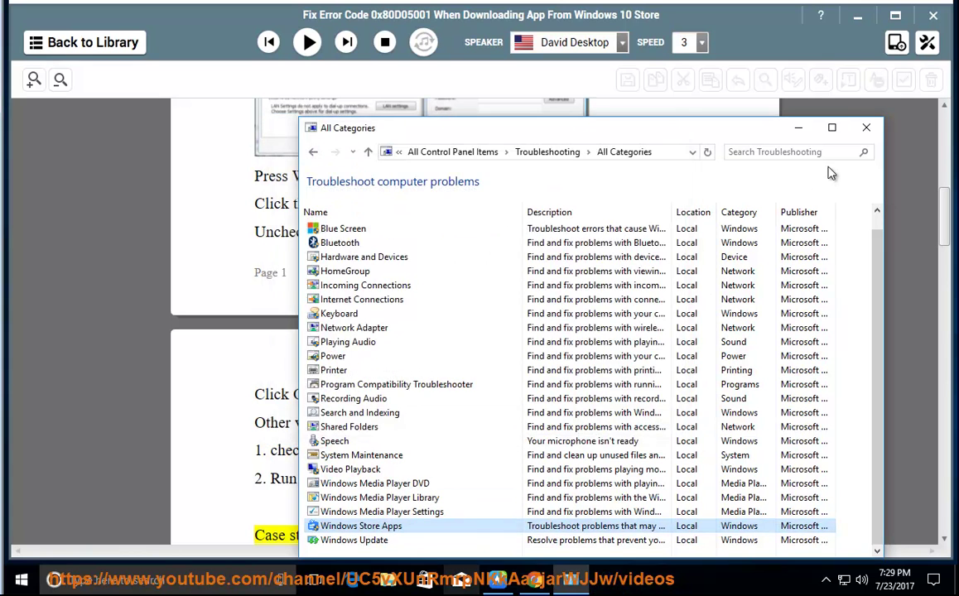
click(866, 127)
click(307, 42)
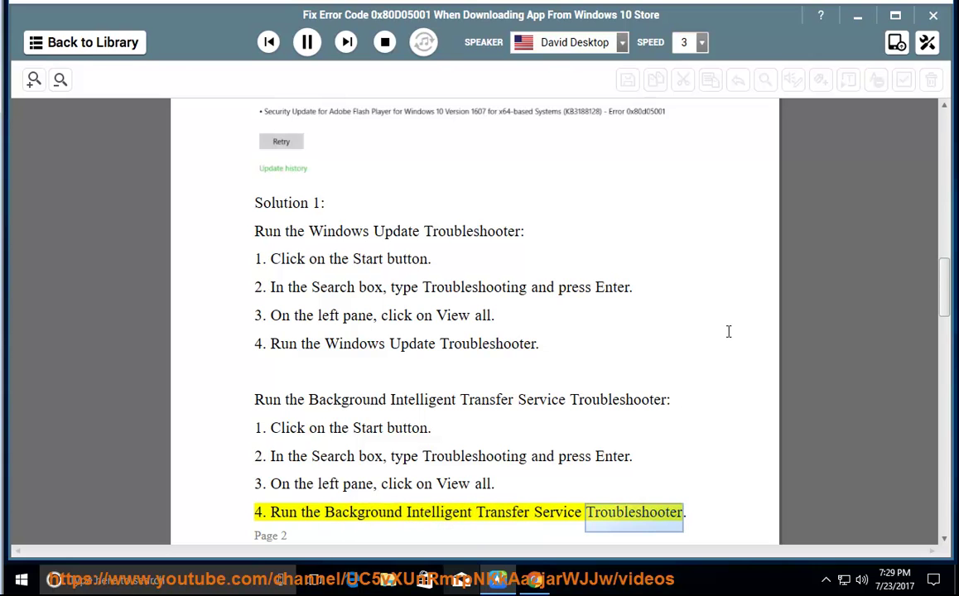
- Pause at 'Solution 2: Reboot your system and try again' and bring up the network status options
click(308, 45)
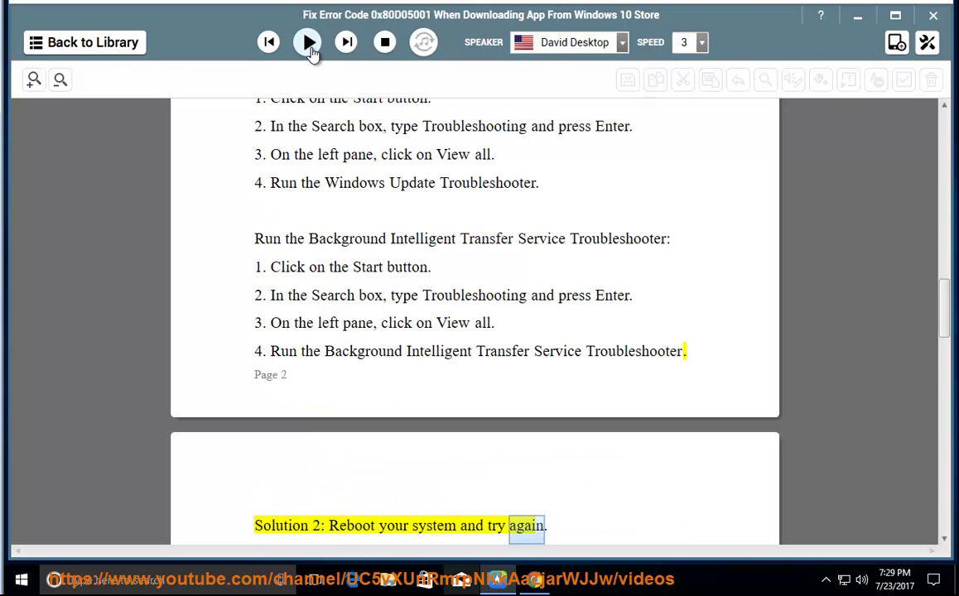
right_click(845, 580)
- Search Control Panel for 'TR' and list every troubleshooter from the Troubleshooting page
click(826, 571)
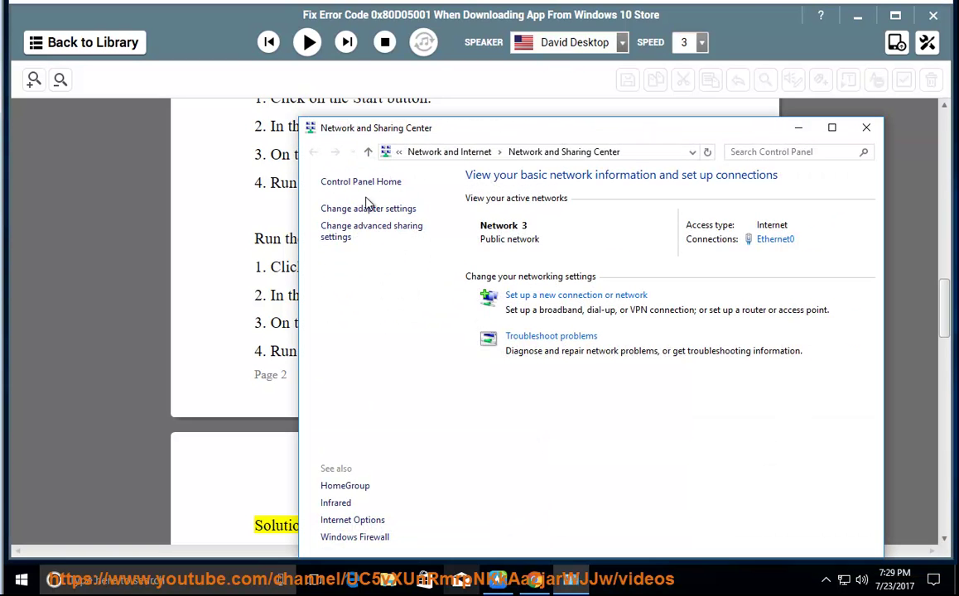
click(377, 184)
click(747, 153)
text(T)
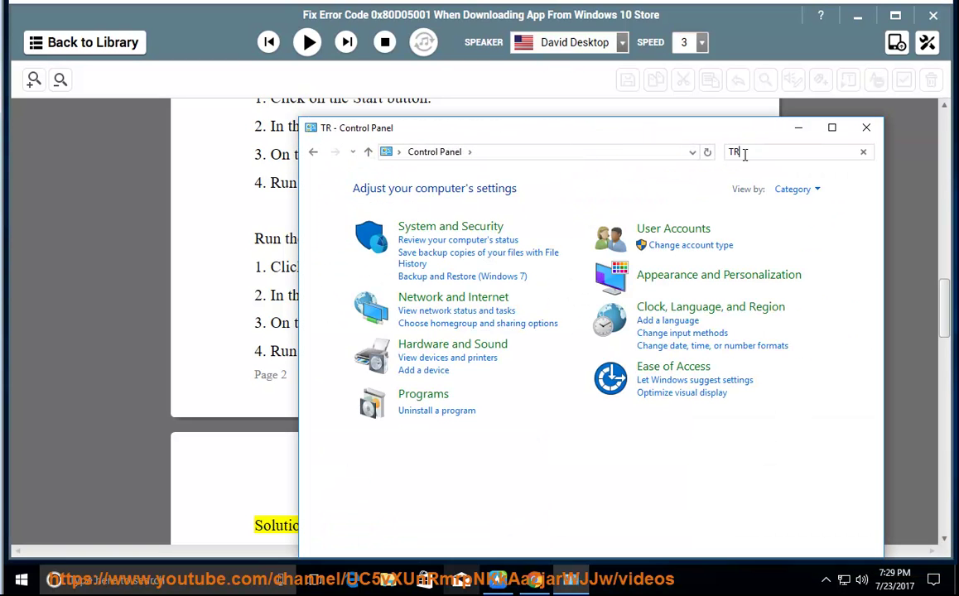
text(R)
click(423, 193)
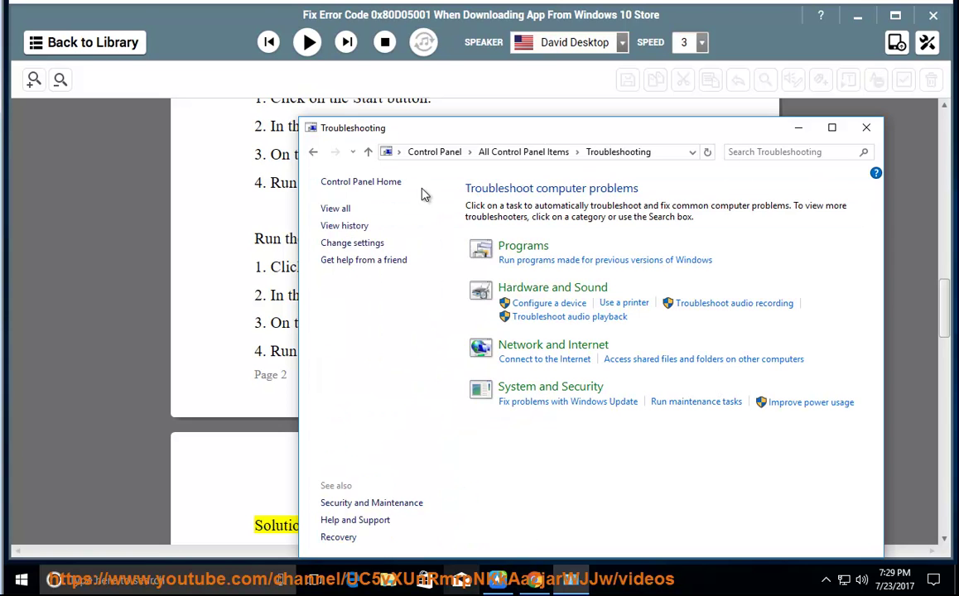
click(335, 208)
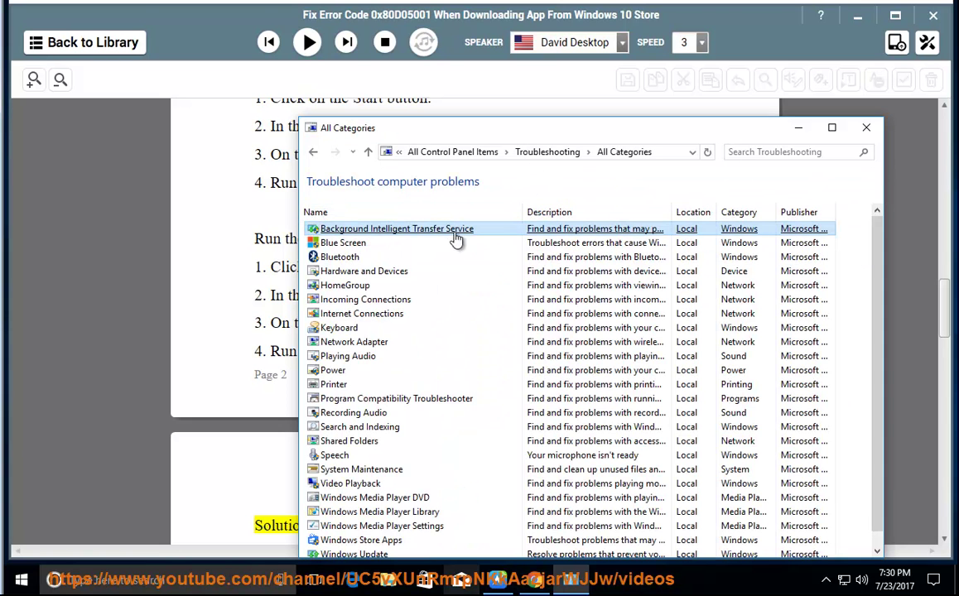
- Open the Windows Update troubleshooter and cancel it without running
drag(471, 135, 479, 273)
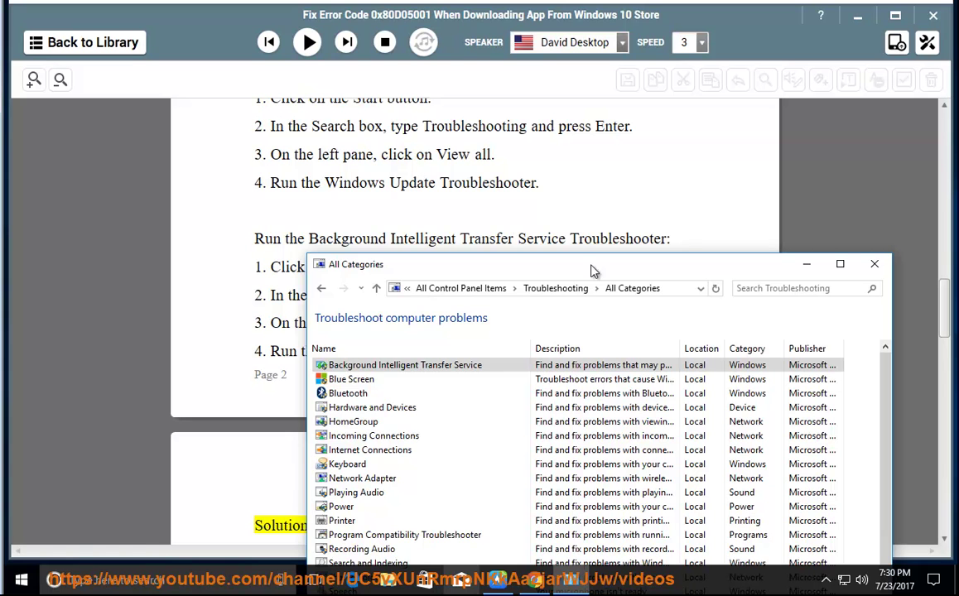
drag(592, 271, 644, 126)
scroll(472, 497, down, 1)
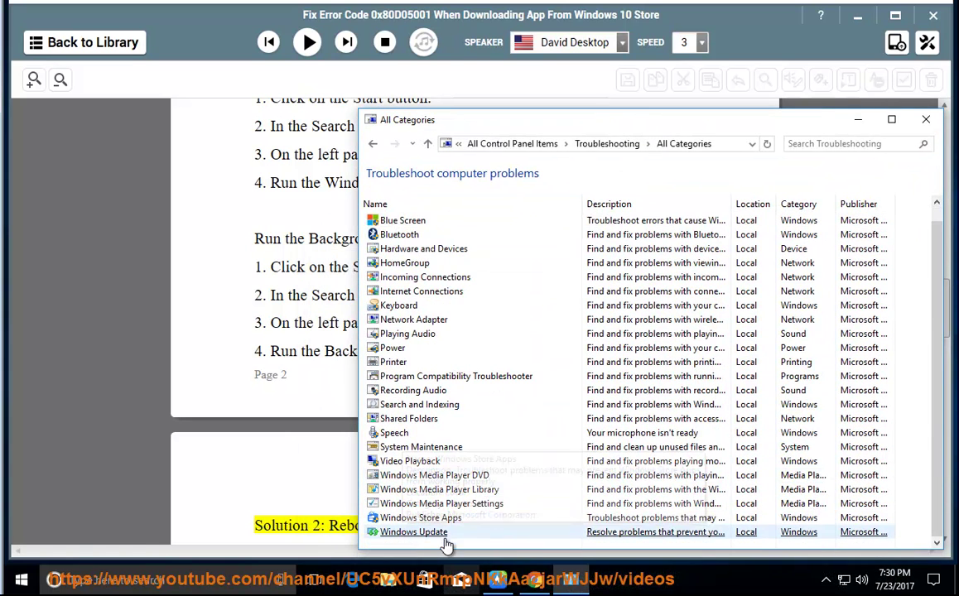
double_click(409, 533)
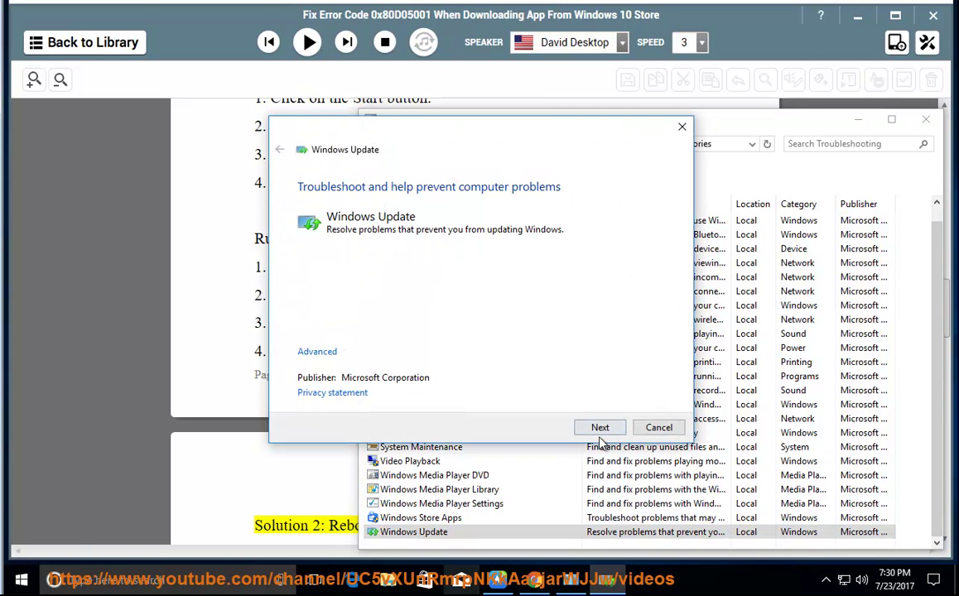
click(653, 429)
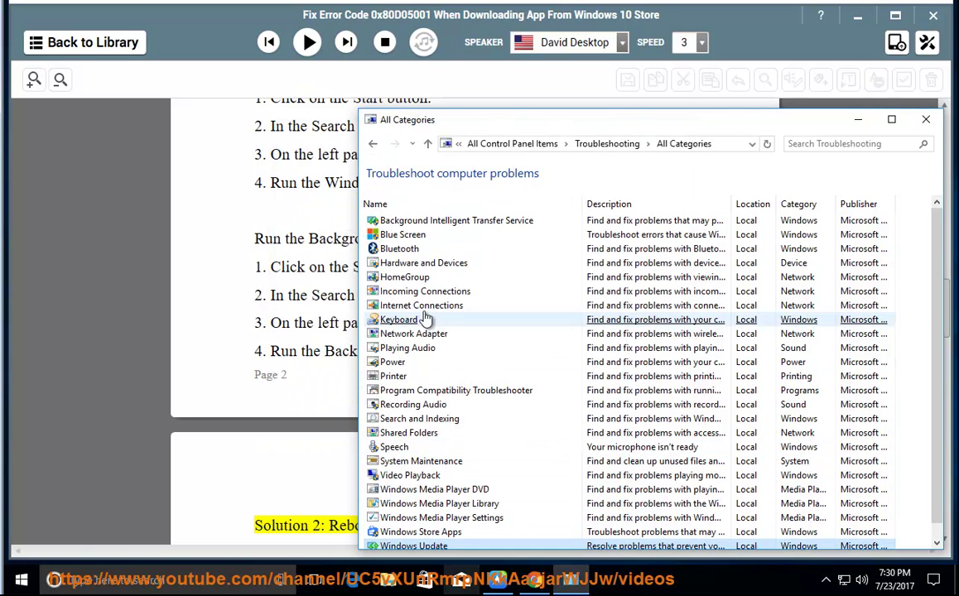
- Open and cancel the BITS troubleshooter, then close the troubleshooter list
double_click(426, 223)
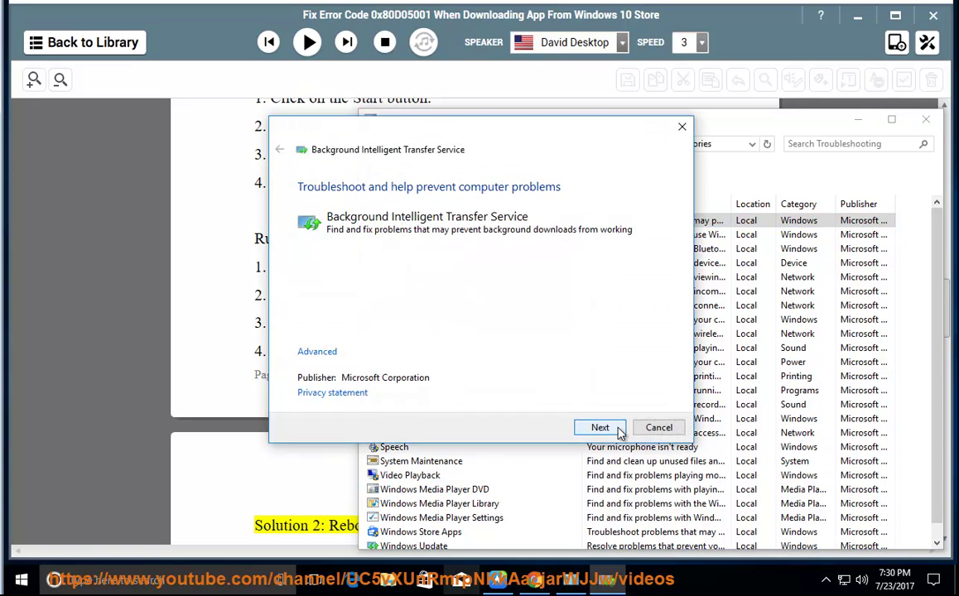
click(660, 428)
click(925, 120)
click(670, 267)
scroll(640, 310, down, 1)
- Resume narration so Solution 3 on configuring proxy servers is read aloud
click(309, 43)
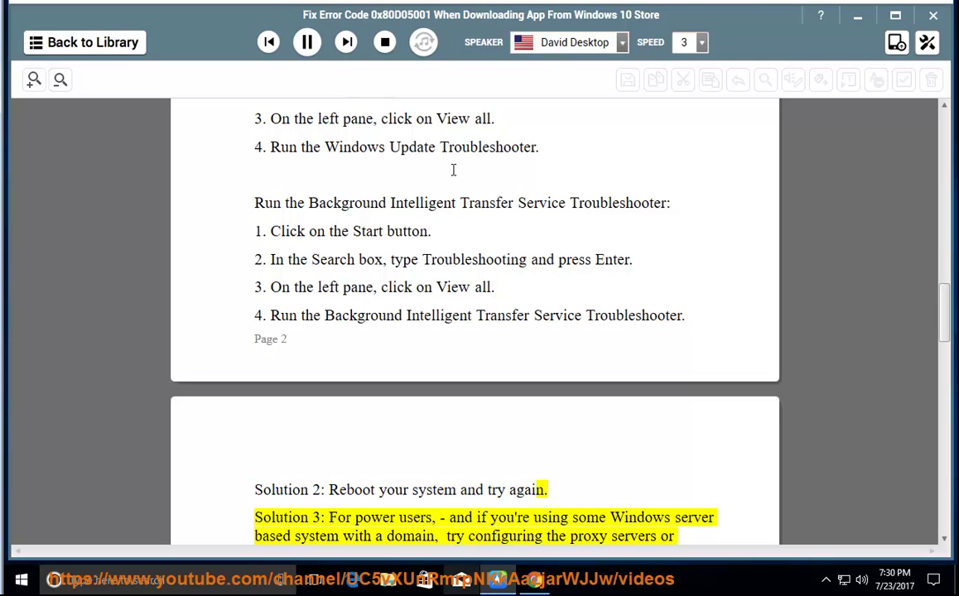